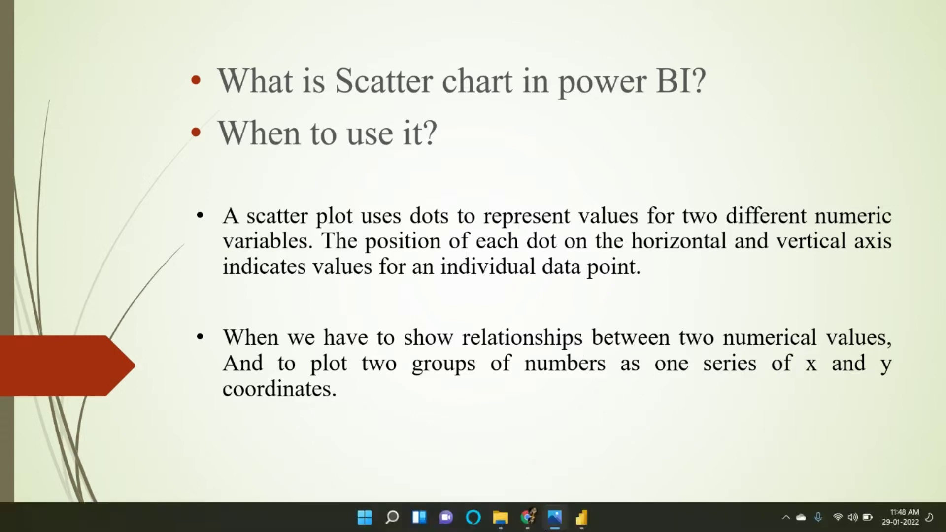
- Add a blank scatter chart and resize it to fill most of the report page
left_click(581, 523)
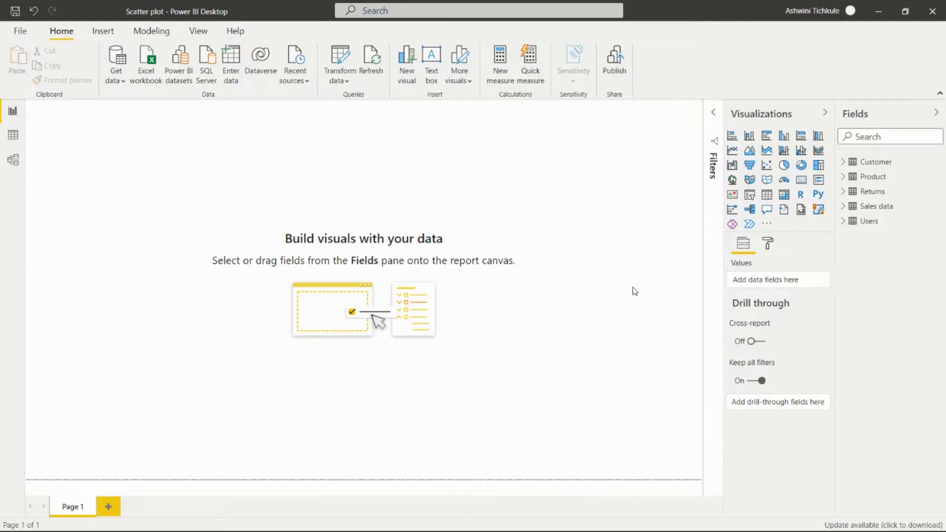
left_click(770, 168)
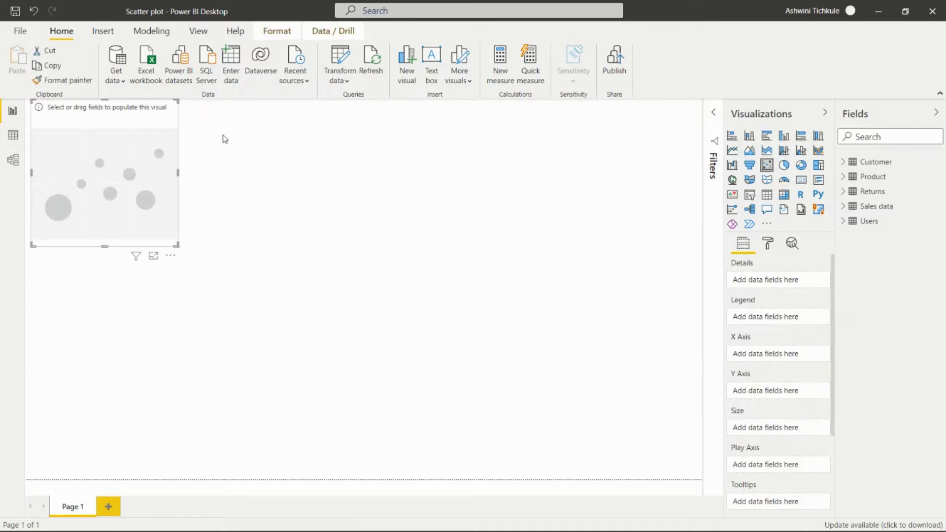
left_click_drag(101, 165, 654, 447)
left_click_drag(450, 326, 424, 291)
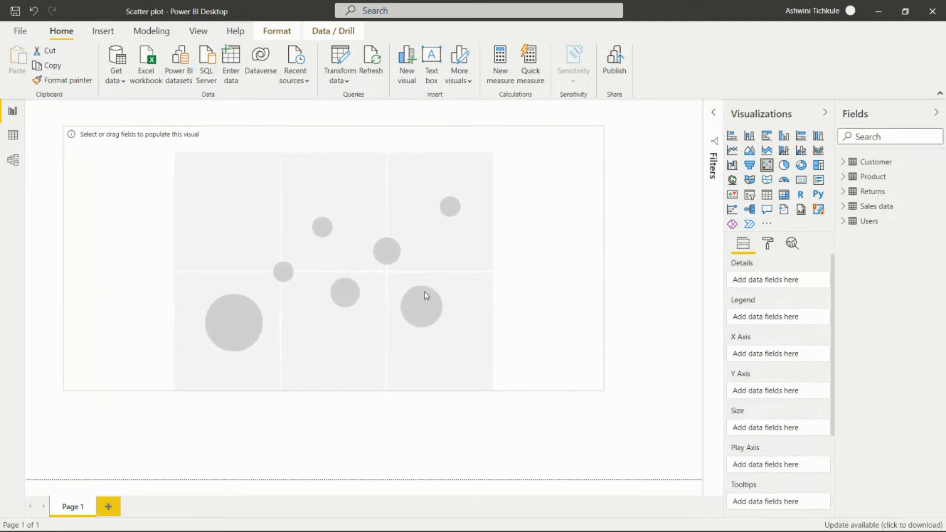
left_click_drag(612, 392, 658, 441)
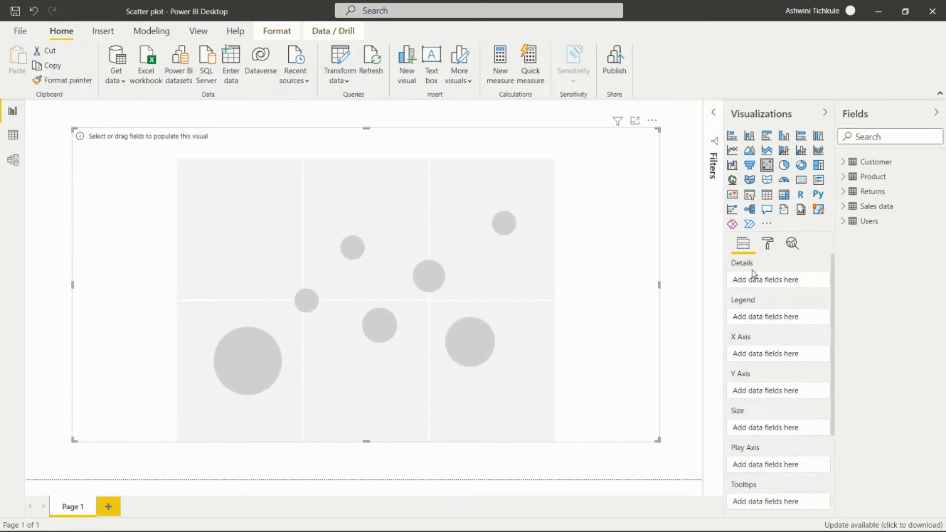
left_click(844, 179)
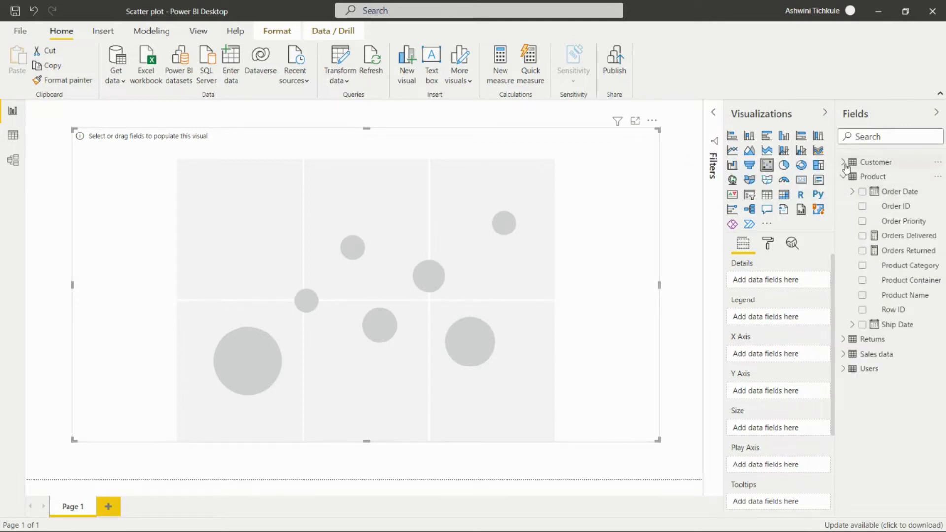
- Put Customer Segment in Details and Region in Legend of the scatter chart
left_click(843, 161)
left_click_drag(897, 236, 763, 281)
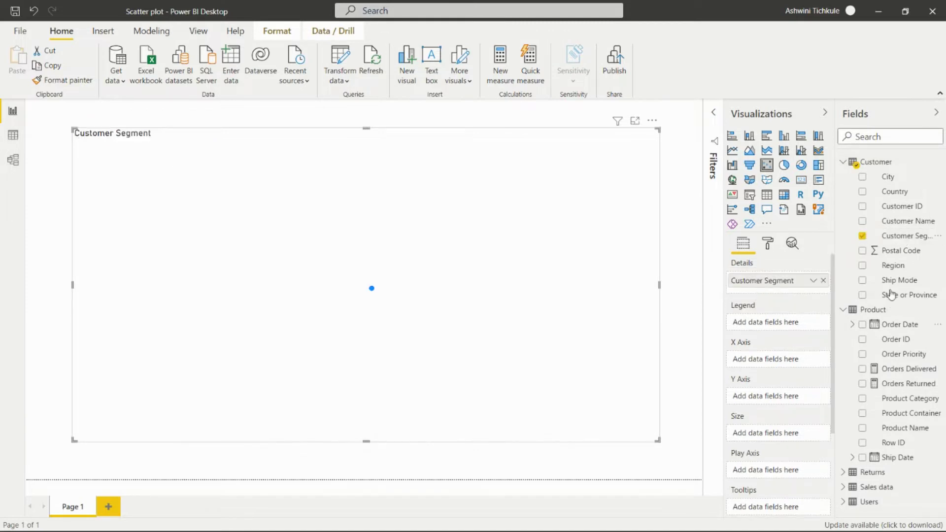
left_click_drag(893, 266, 764, 327)
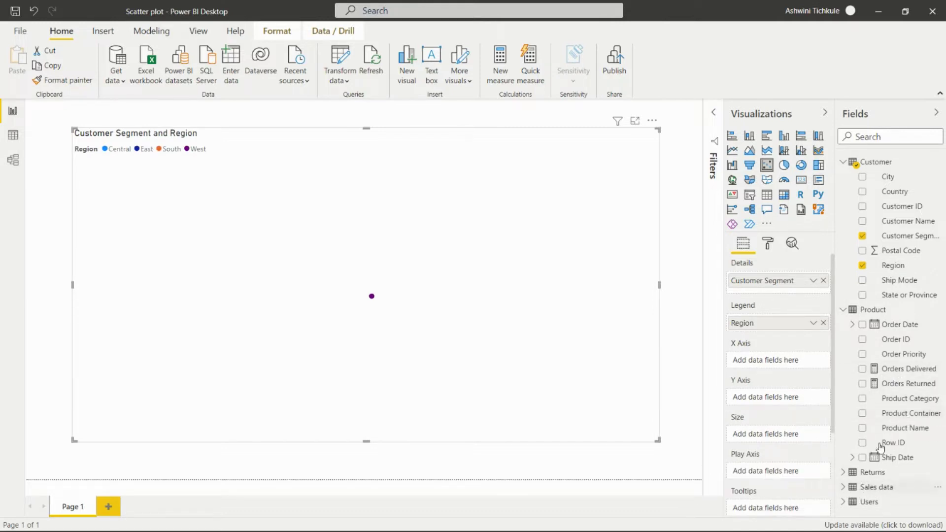
- Plot Profit on the Y axis and Sales on the X axis, sizing bubbles by Product Category count
left_click(876, 486)
scroll(881, 433, "down", 4)
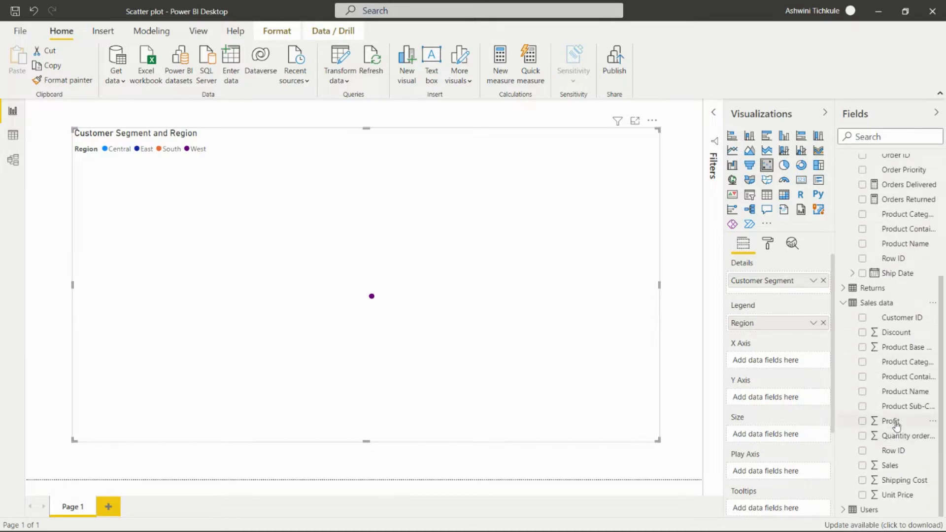
left_click_drag(896, 424, 768, 397)
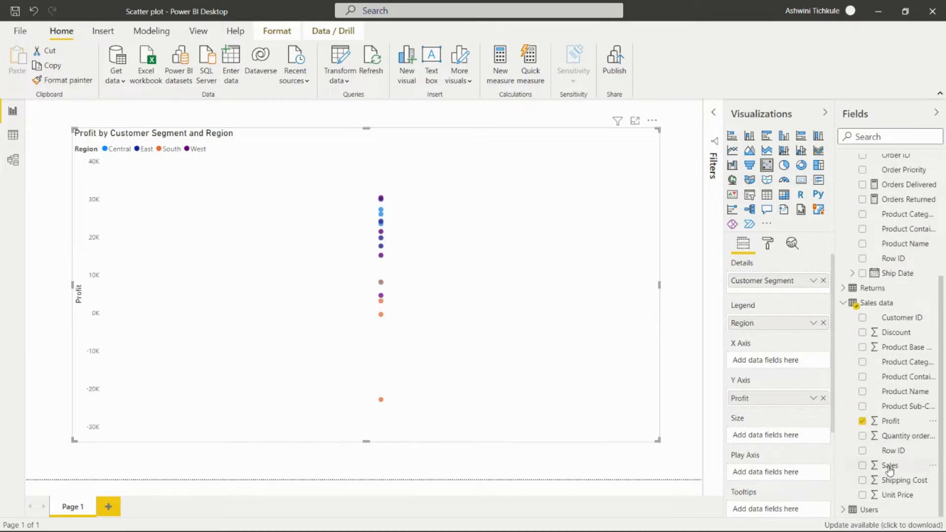
left_click_drag(889, 469, 767, 361)
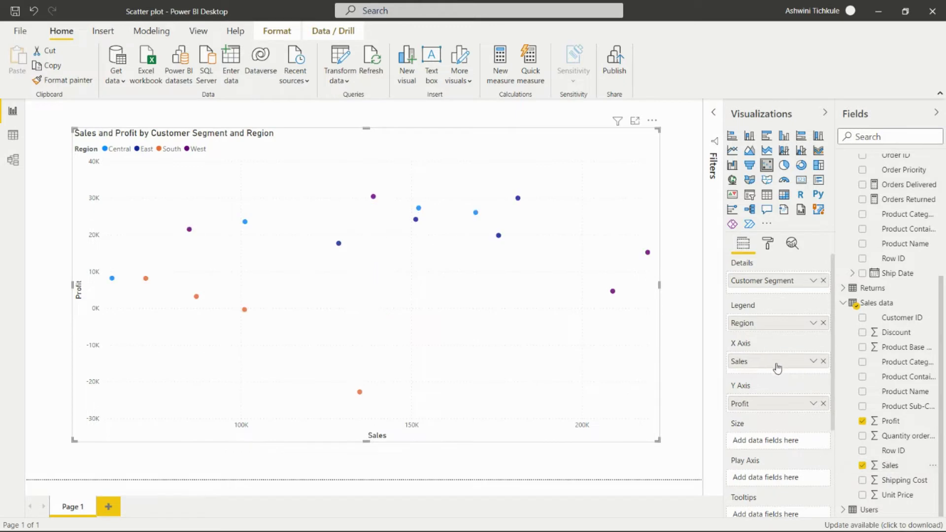
scroll(766, 409, "down", 2)
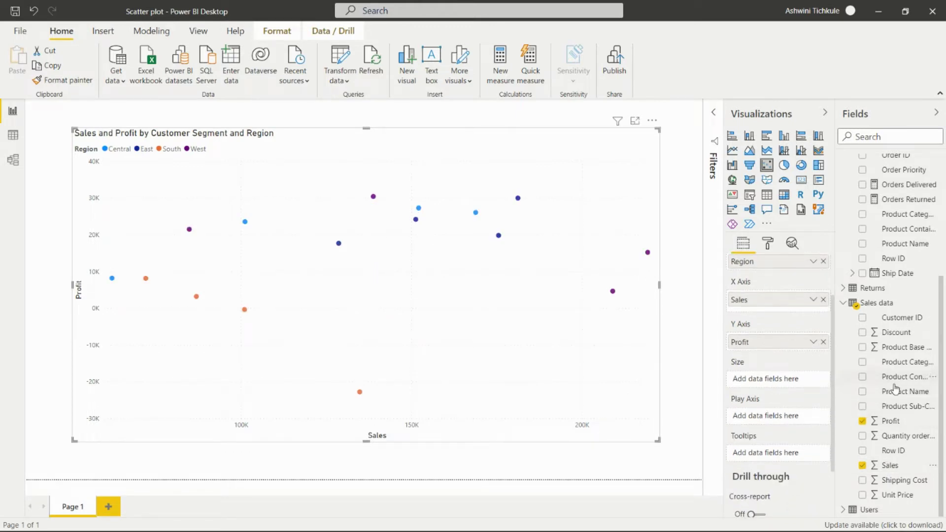
left_click_drag(894, 362, 770, 381)
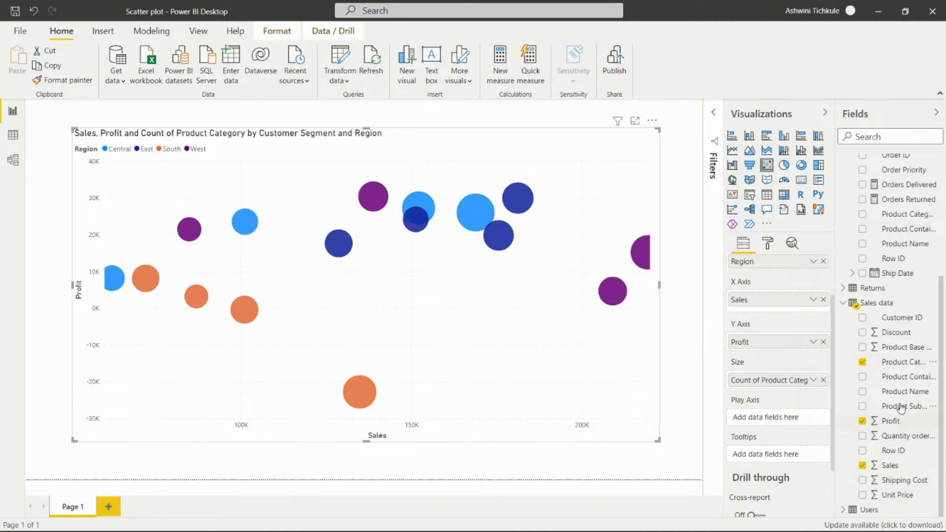
- Add Product Container to the Play Axis well to animate the chart
scroll(907, 294, "up", 4)
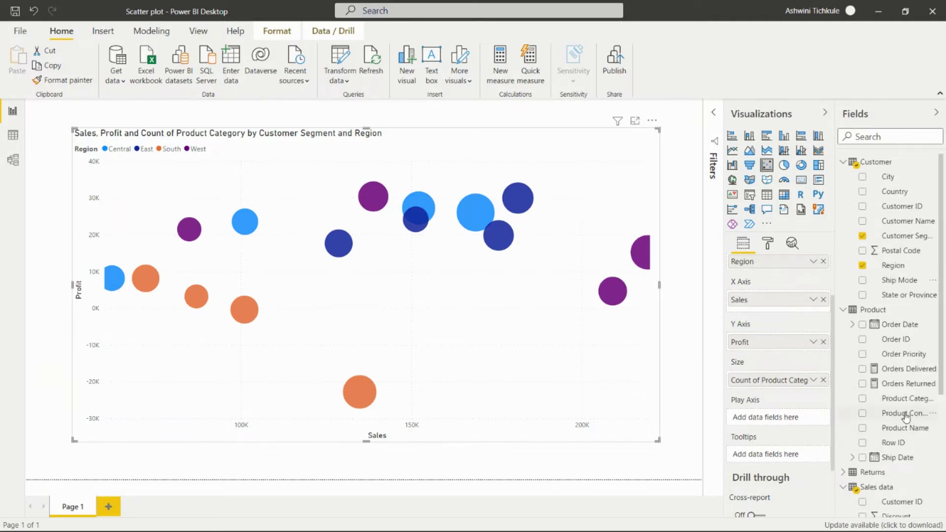
left_click_drag(908, 416, 775, 419)
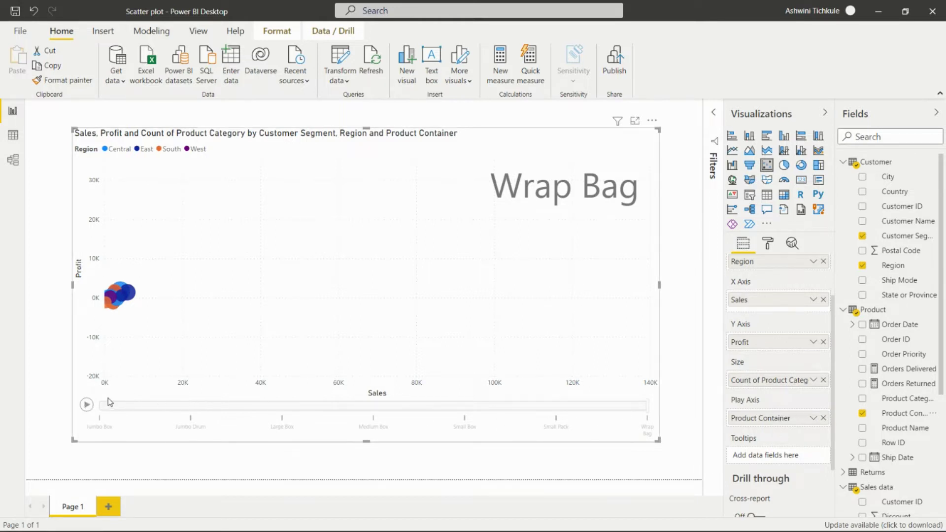
- Play the Product Container animation and pause it on the Medium Box frame
left_click(86, 406)
left_click(87, 406)
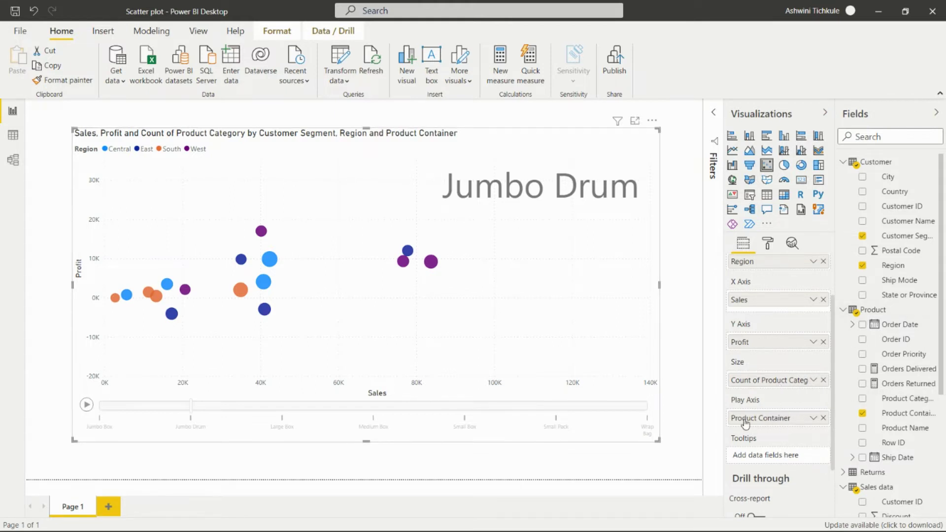
left_click(86, 404)
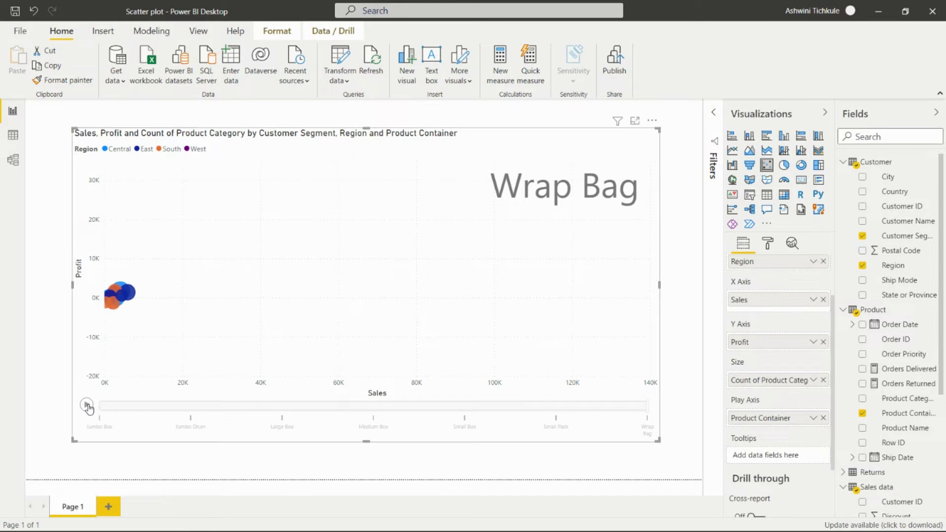
left_click(86, 405)
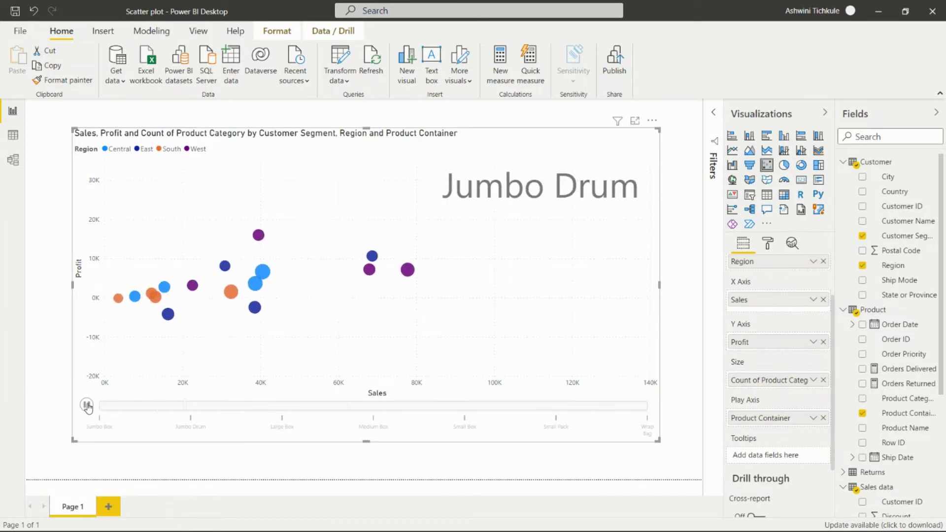
left_click(86, 405)
scroll(773, 280, "down", 2)
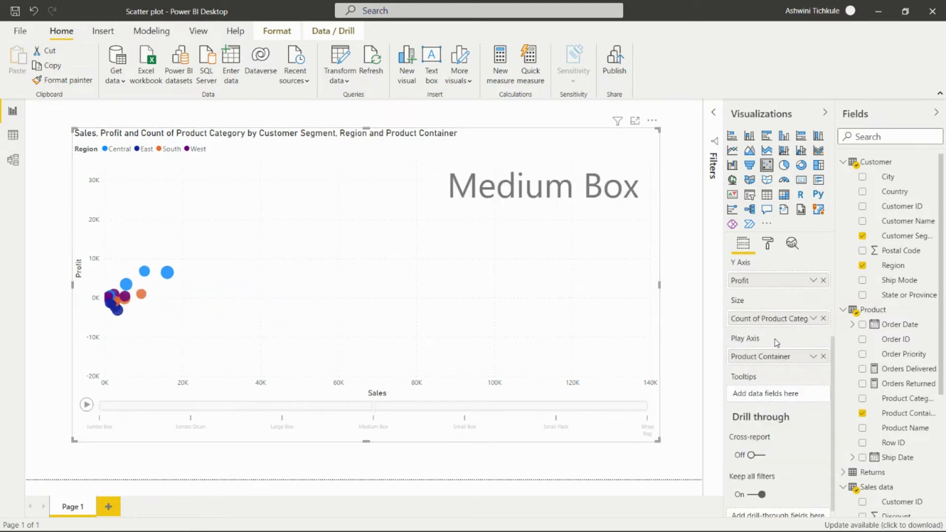
left_click(768, 246)
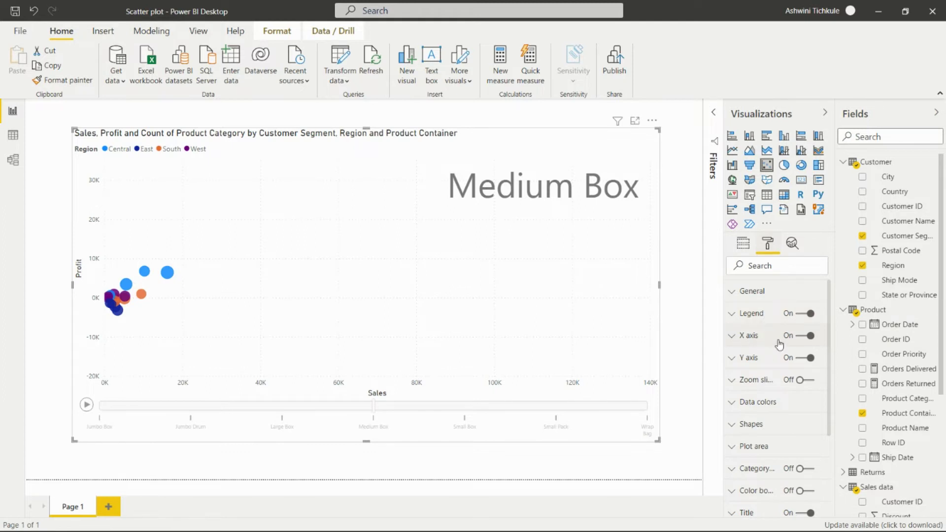
- Set the marker shape to triangle after trying square and diamond, then replay the animation
scroll(777, 360, "down", 2)
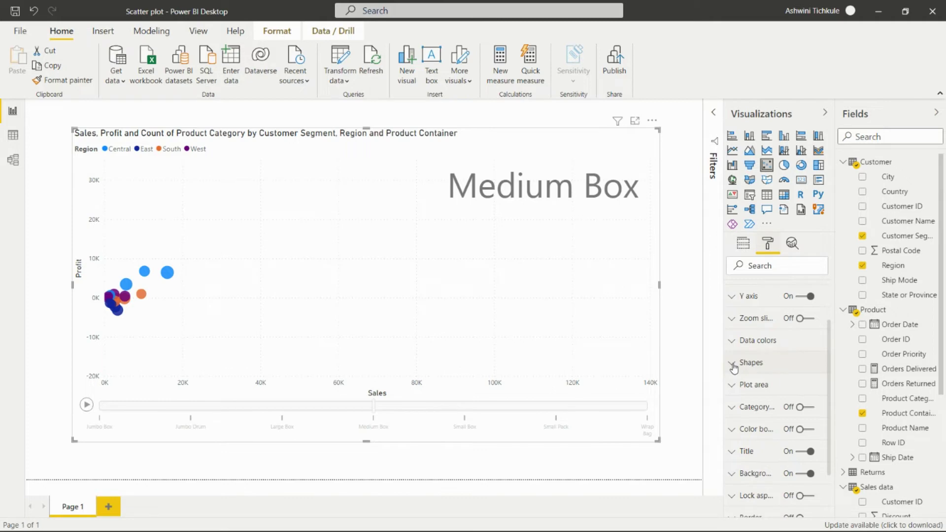
left_click(732, 363)
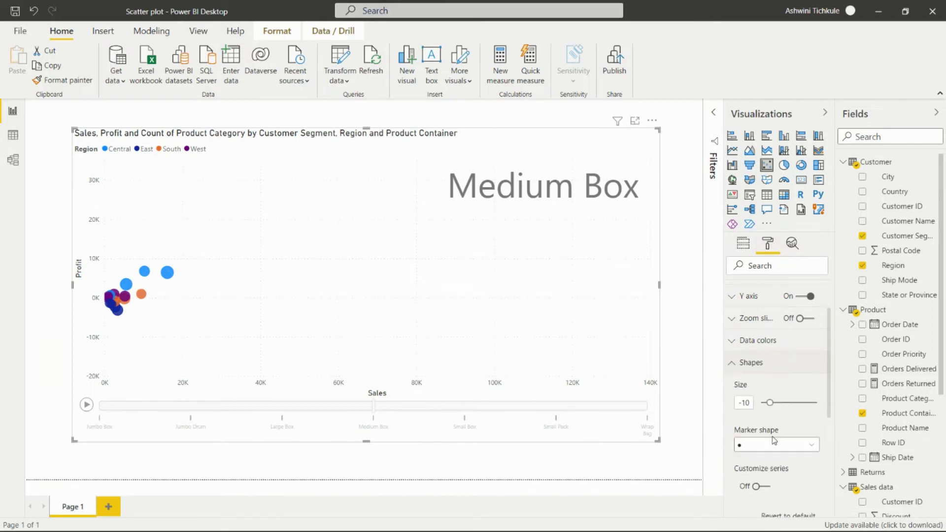
left_click(812, 446)
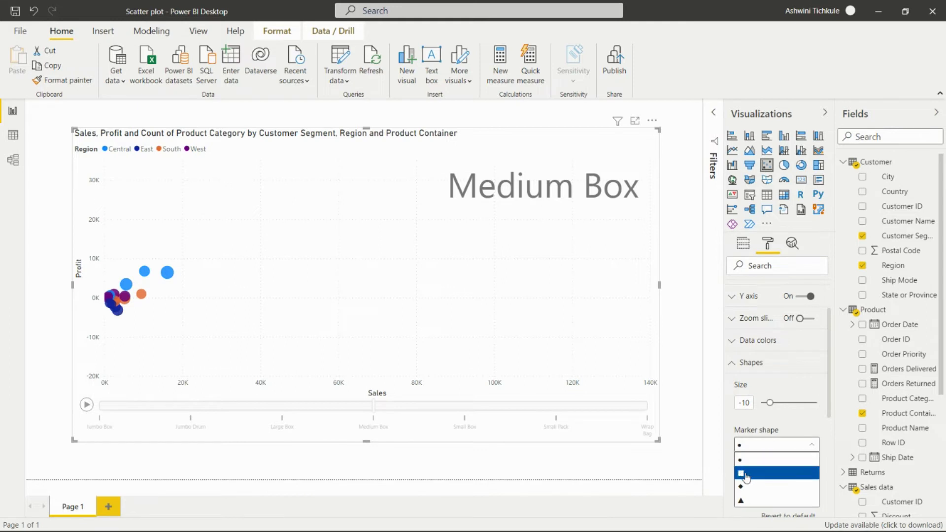
left_click(747, 474)
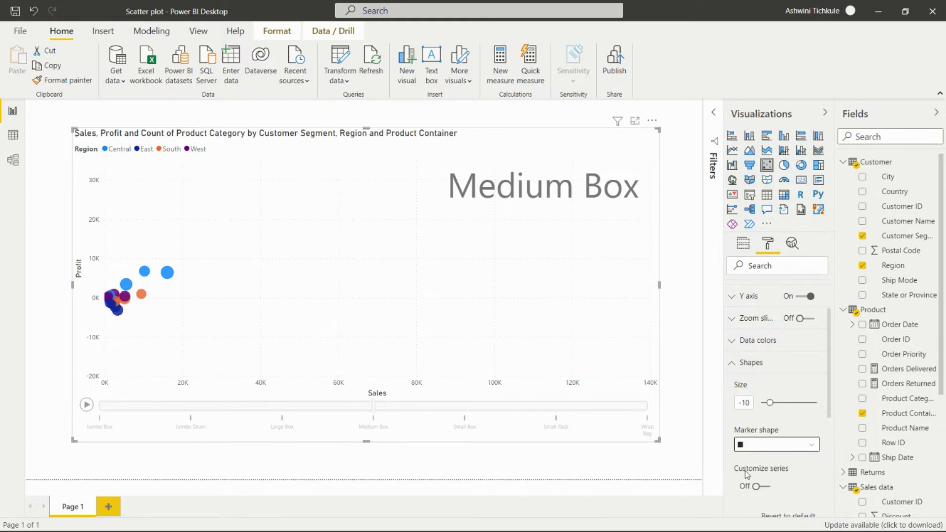
left_click(797, 448)
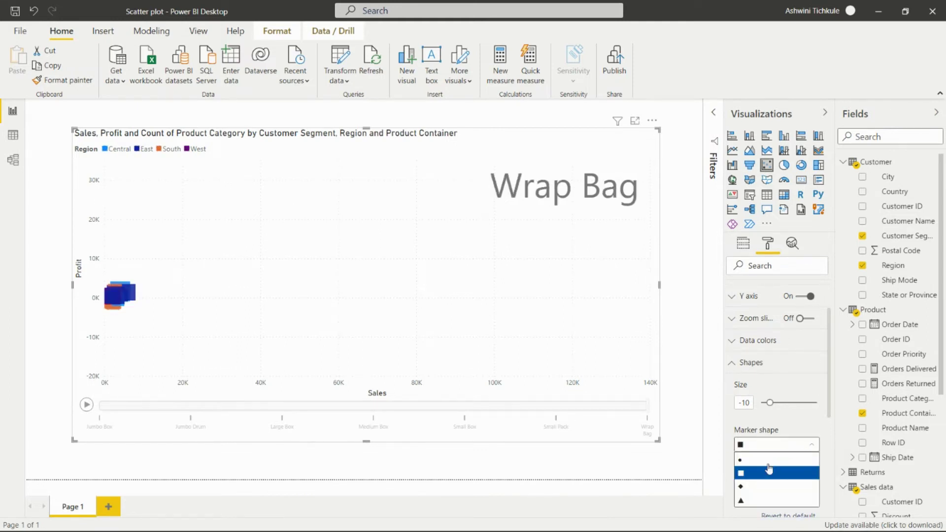
left_click(769, 489)
left_click(799, 446)
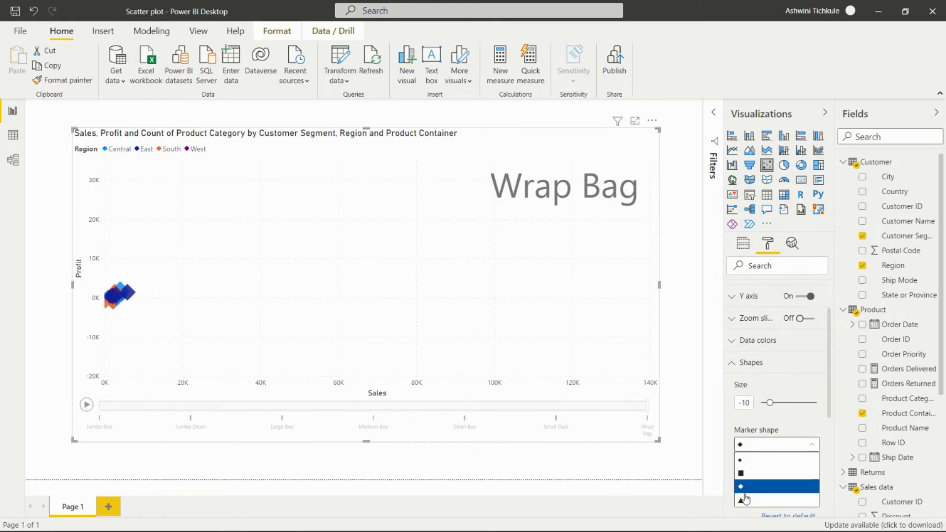
left_click(747, 500)
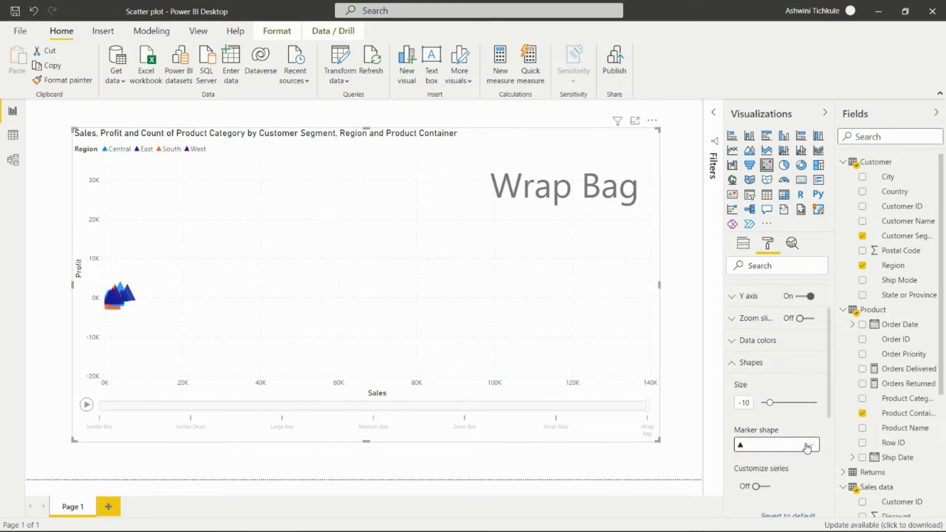
left_click(86, 406)
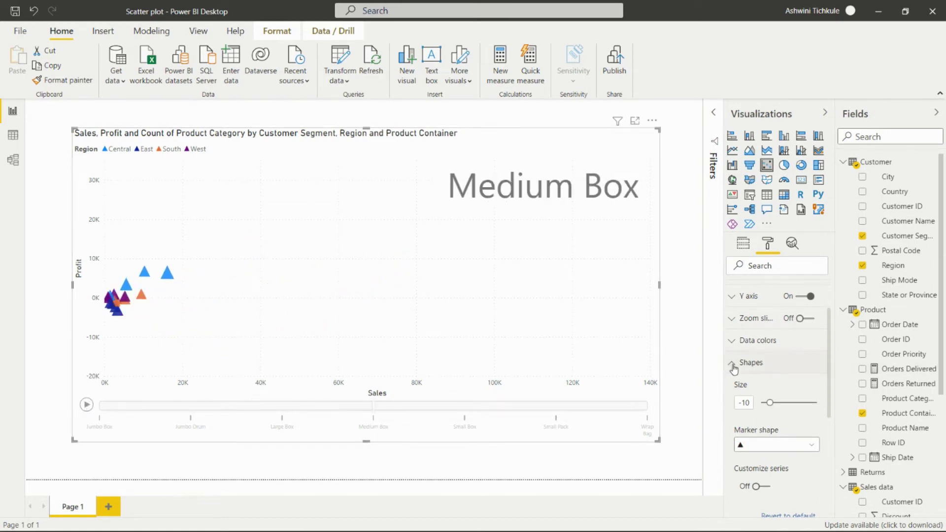
left_click(751, 362)
scroll(765, 361, "down", 3)
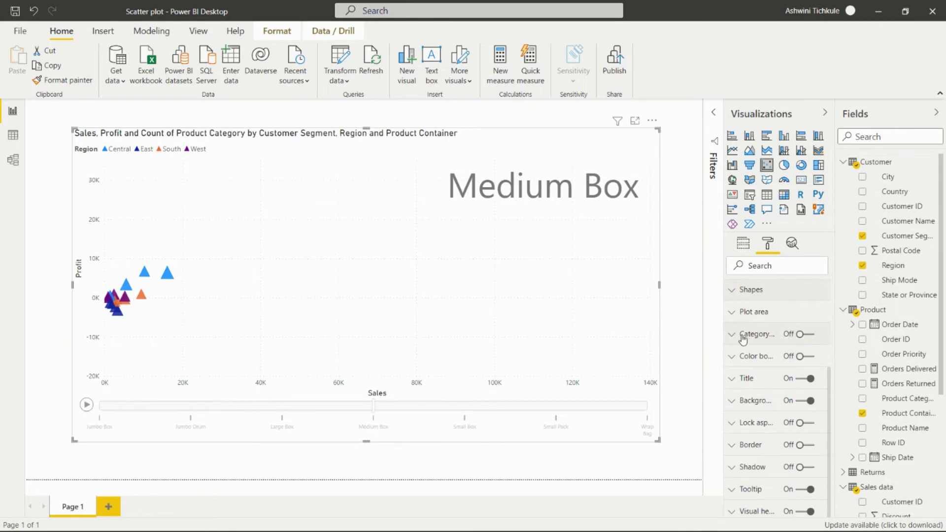
- Turn on customer segment category labels, leaving marker colour borders off
left_click(803, 335)
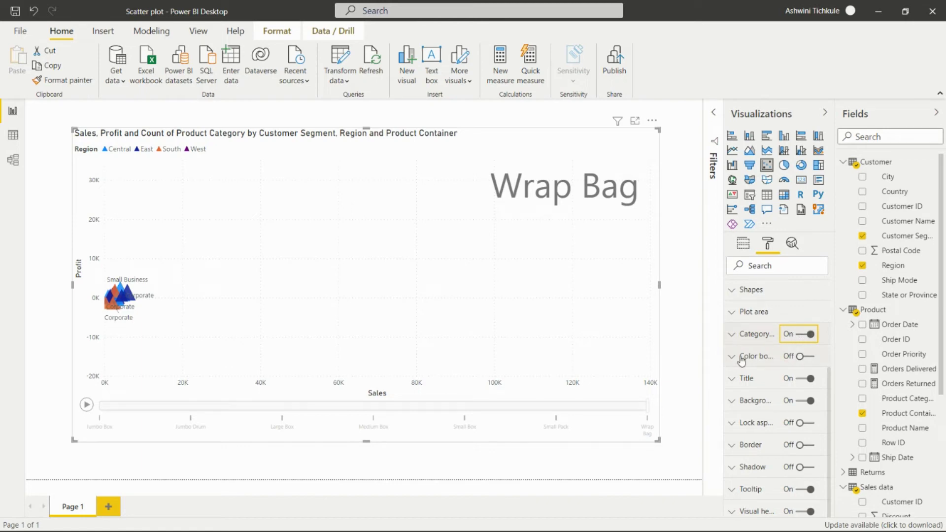
left_click(740, 359)
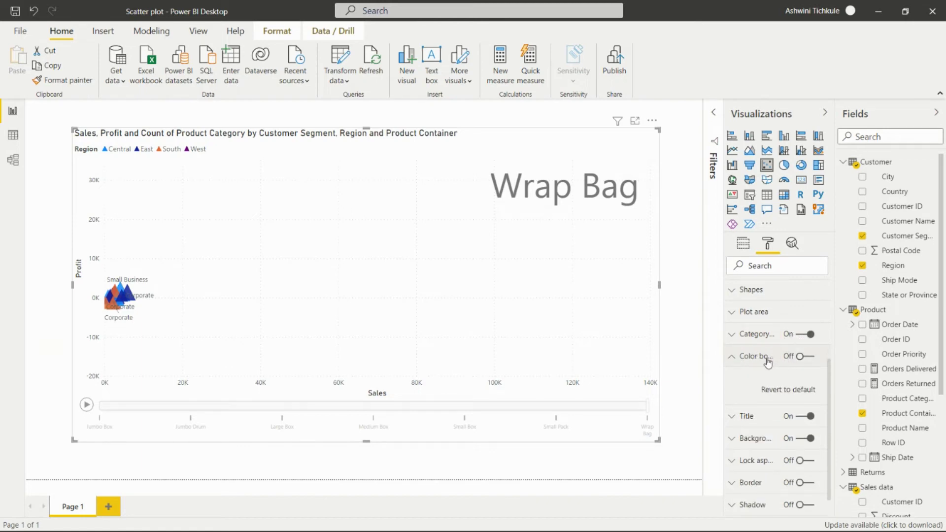
left_click(800, 357)
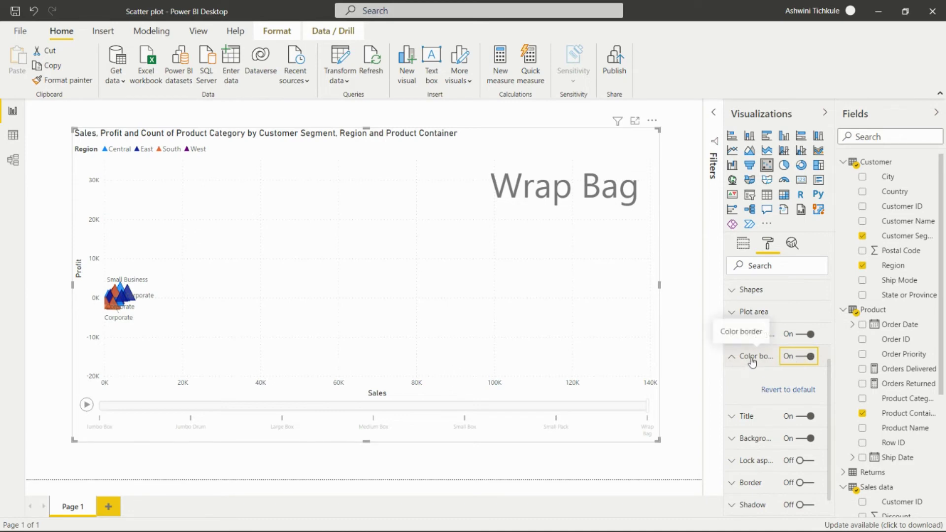
left_click(810, 357)
left_click(746, 362)
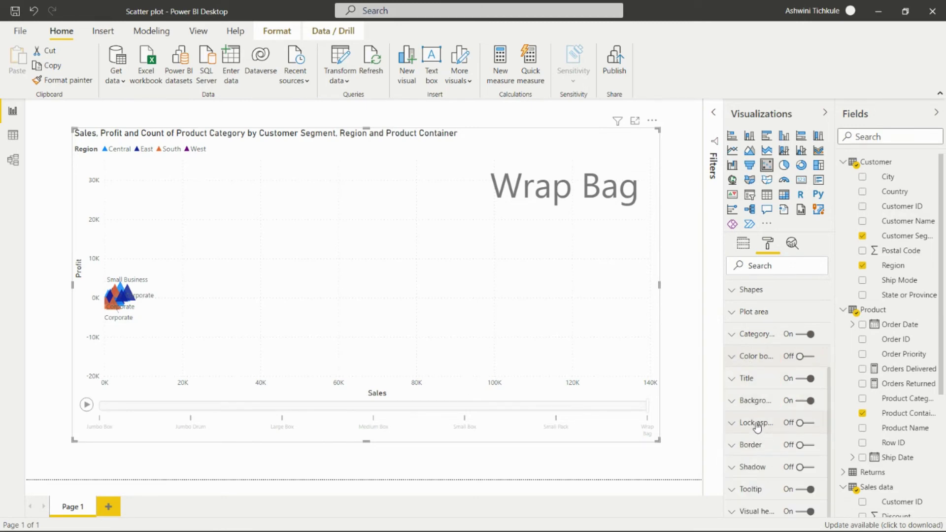
- Turn on the visual's border and shadow, then replay the container animation
left_click(802, 444)
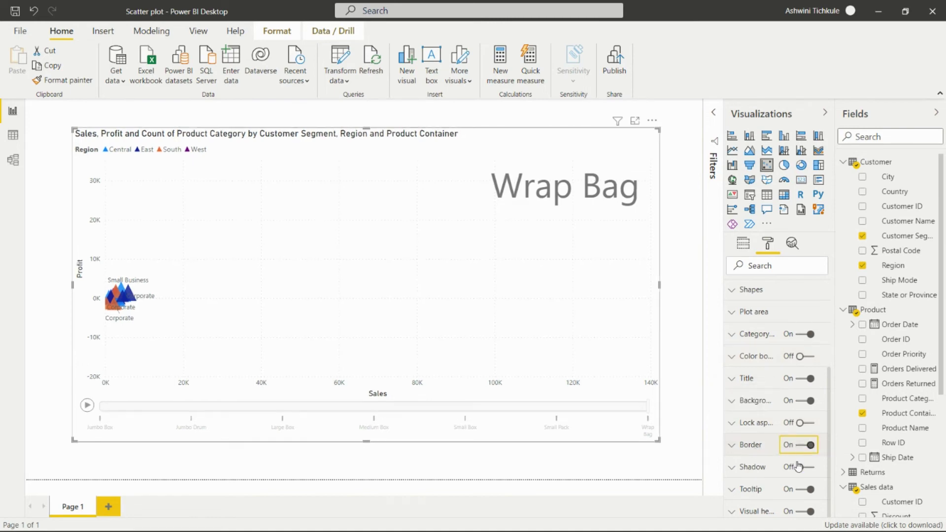
left_click(798, 466)
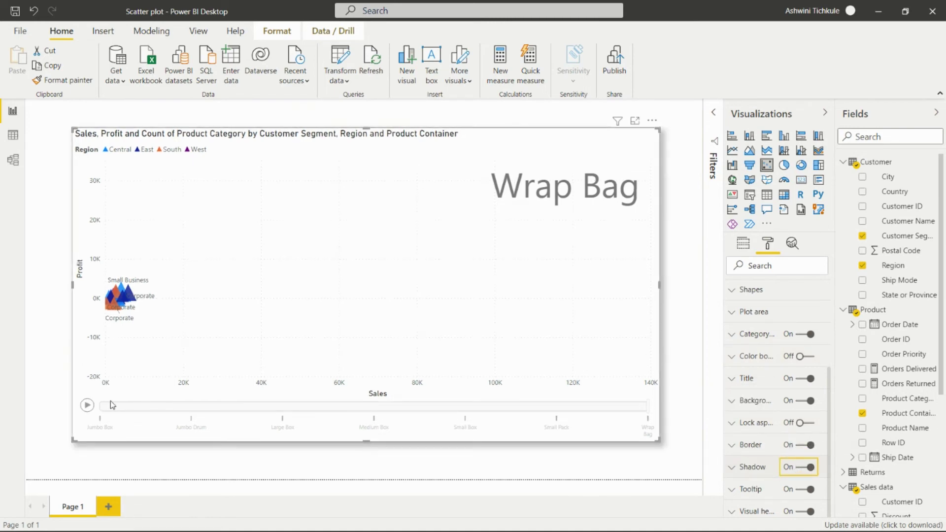
left_click(86, 404)
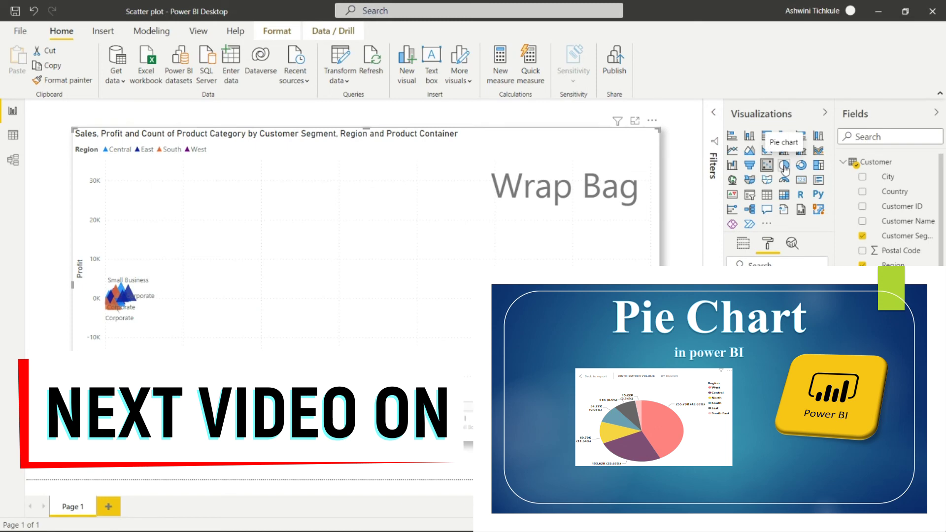
- Click an empty spot of the canvas so the scatter chart is no longer selected
left_click(683, 221)
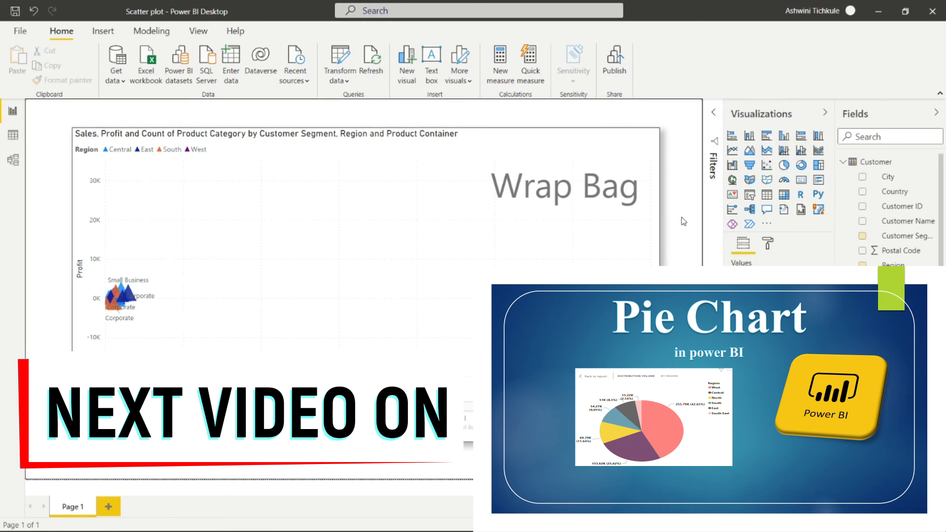